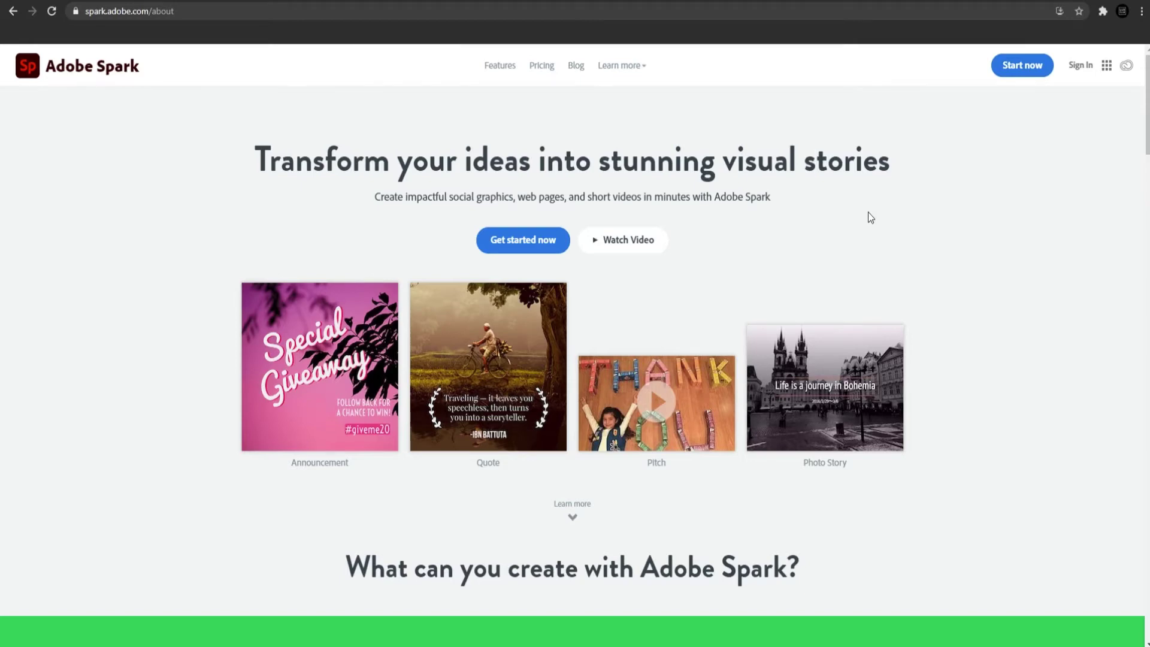
Scroll down to the Spark Post, Spark Page and Spark Video mobile app download links
scroll(870, 217, down, 5)
scroll(869, 213, up, 3)
scroll(869, 214, up, 2)
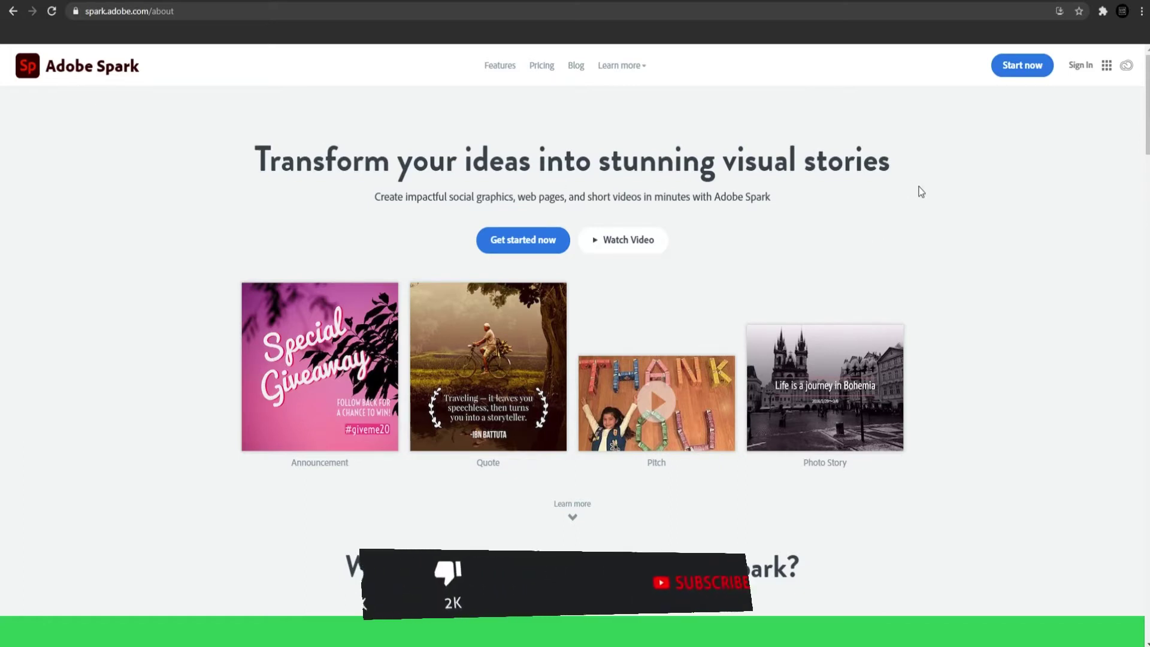
scroll(897, 191, down, 1)
scroll(896, 192, down, 10)
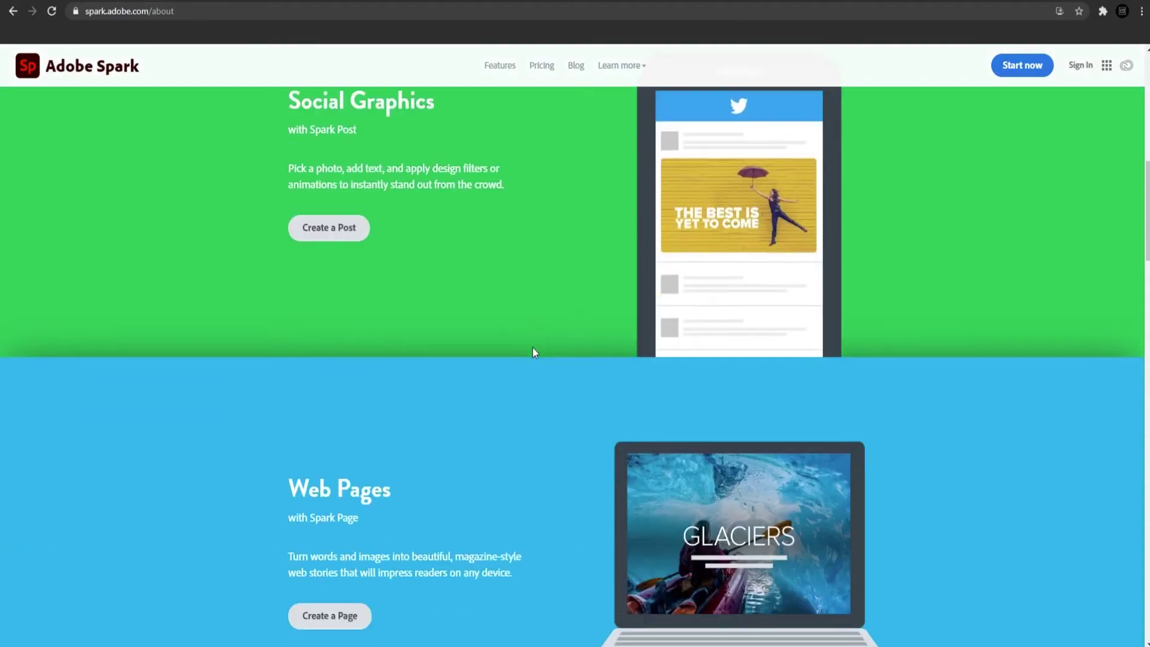
scroll(531, 348, down, 1)
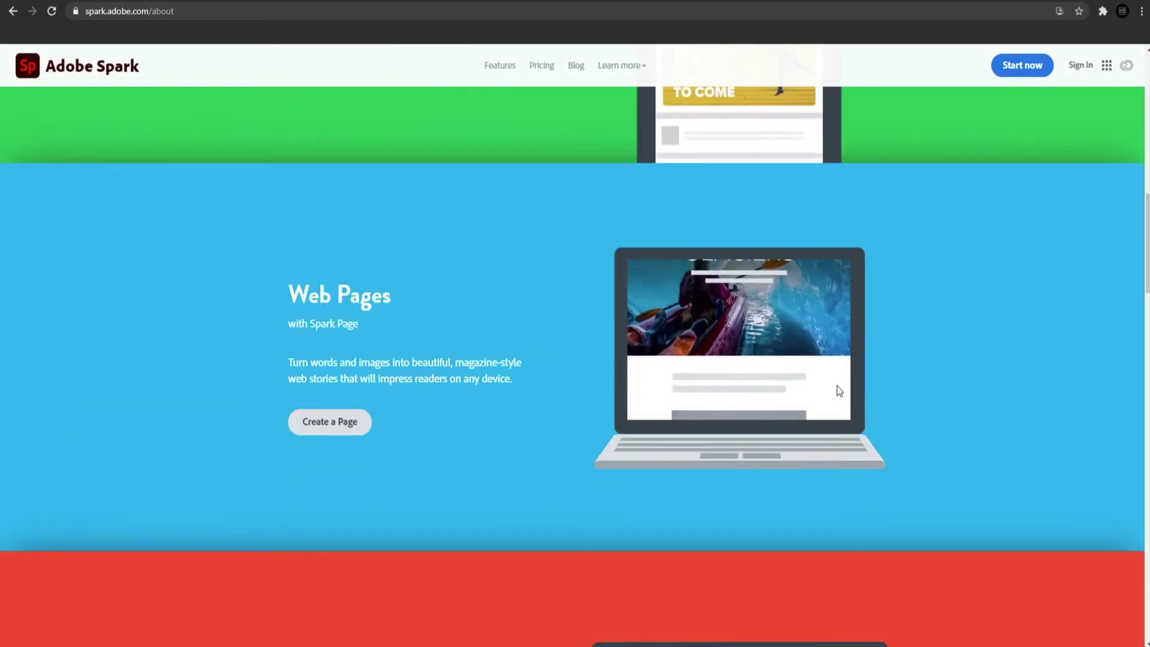
scroll(950, 406, down, 10)
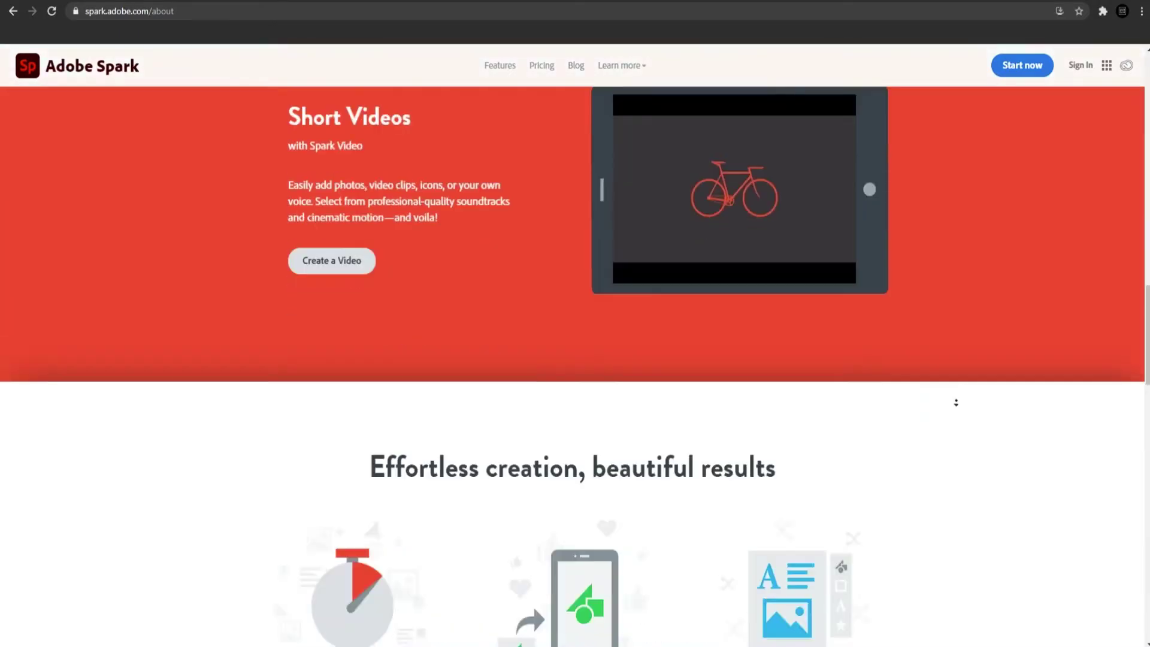
scroll(893, 388, down, 1)
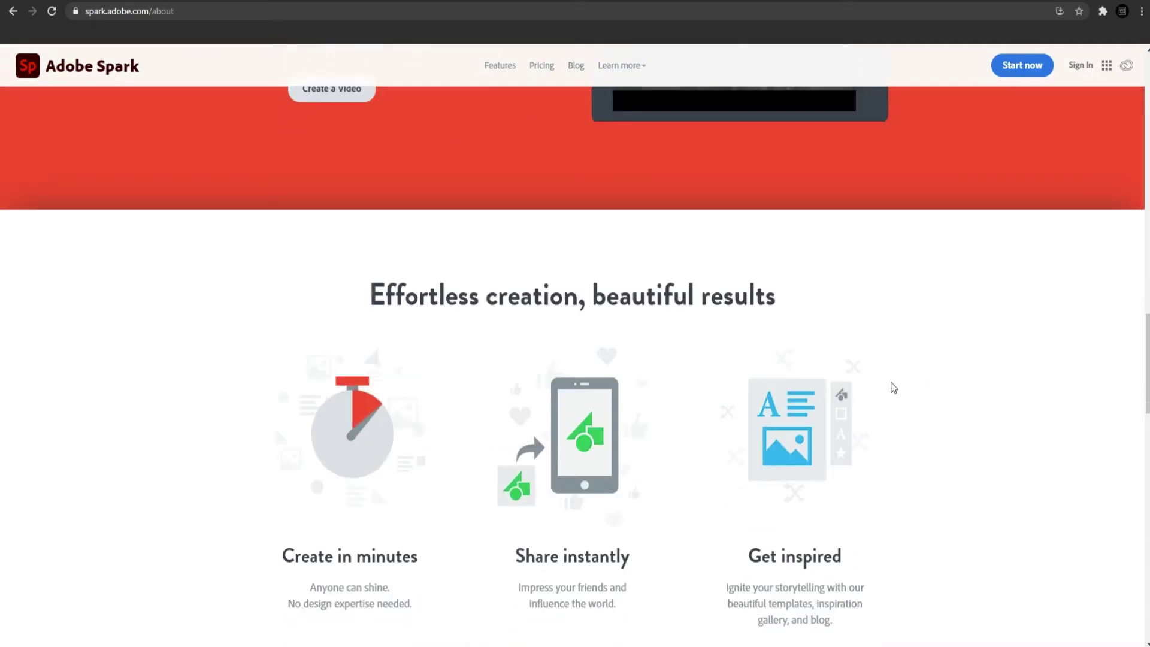
scroll(783, 375, up, 3)
scroll(492, 329, down, 4)
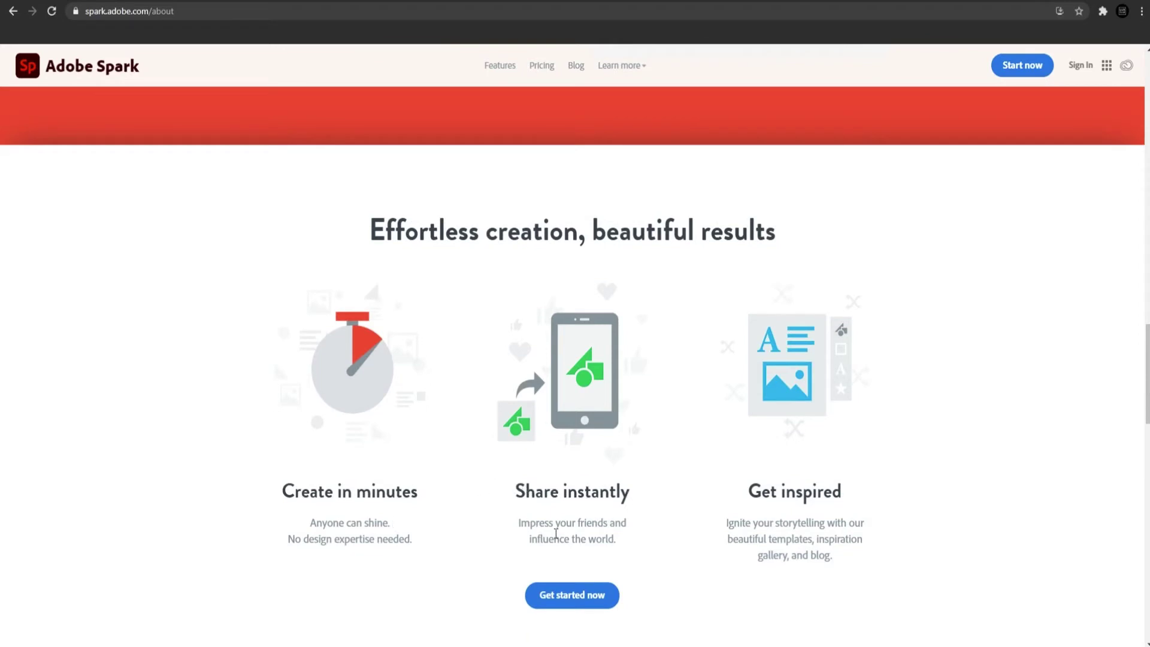
scroll(870, 460, down, 15)
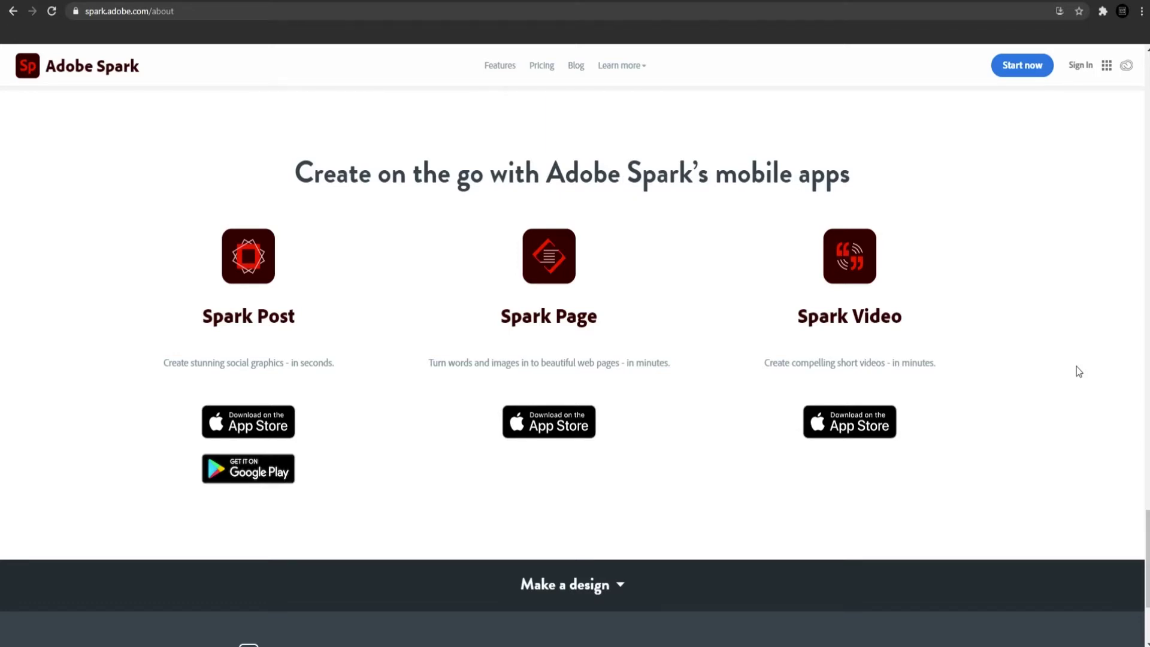
Go to the Spark home dashboard offering Instagram story, Presentation and template choices
scroll(1076, 367, up, 15)
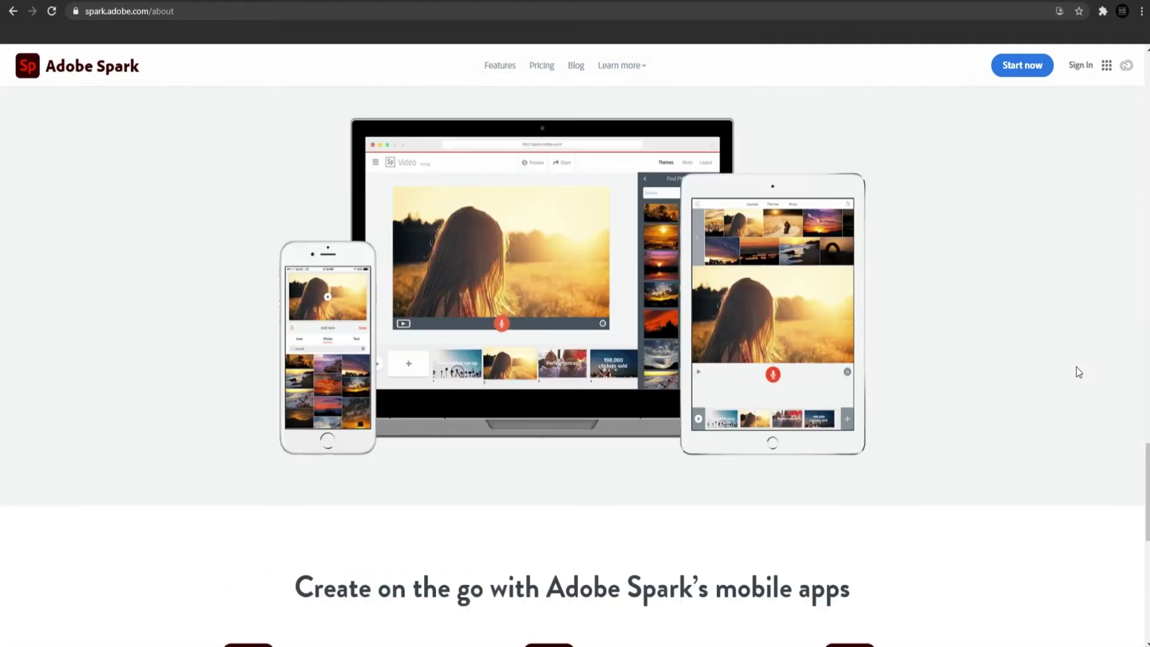
scroll(1076, 366, up, 15)
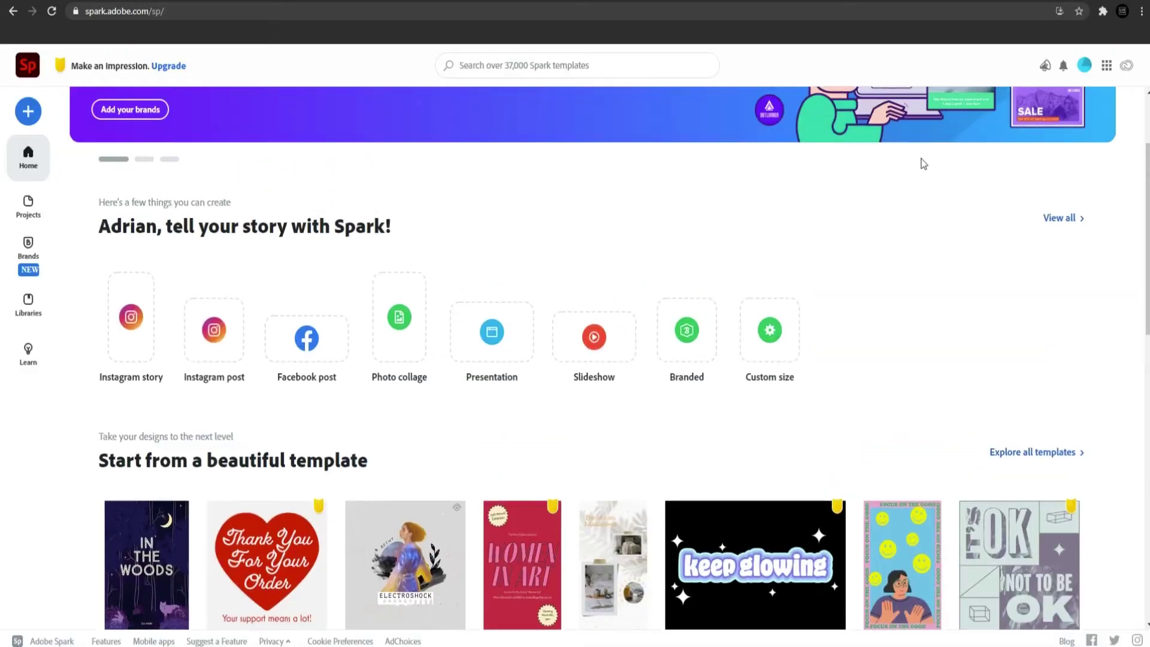
Preview the In the Woods template from 'Start from a beautiful template'
scroll(900, 172, up, 2)
scroll(900, 171, down, 3)
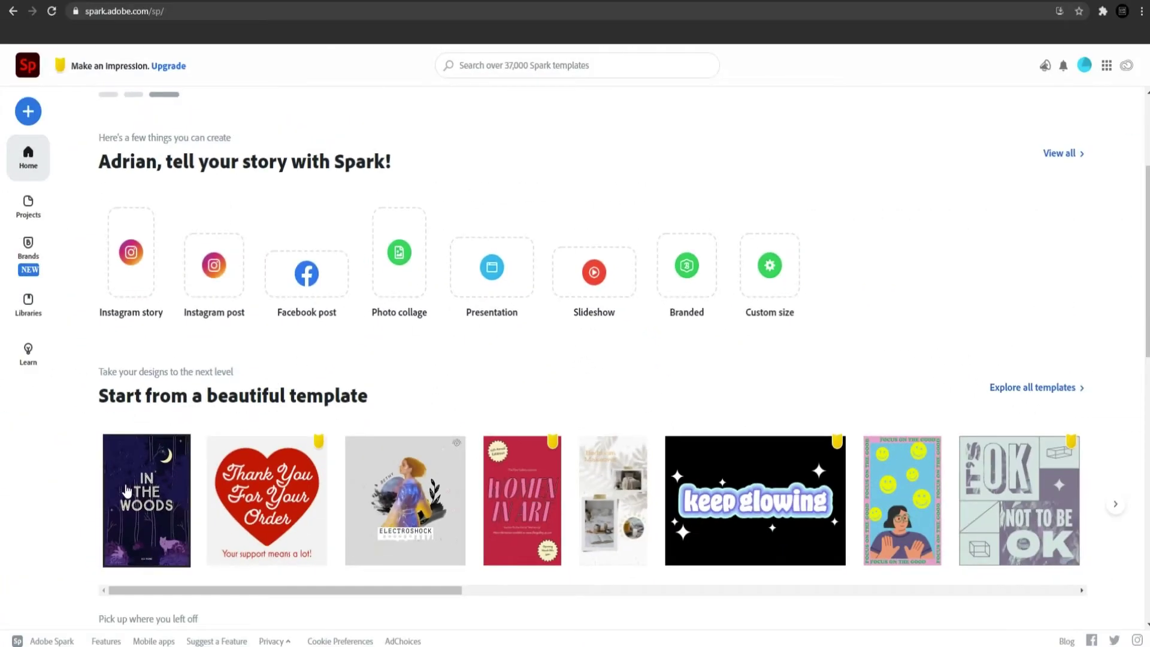
click(125, 491)
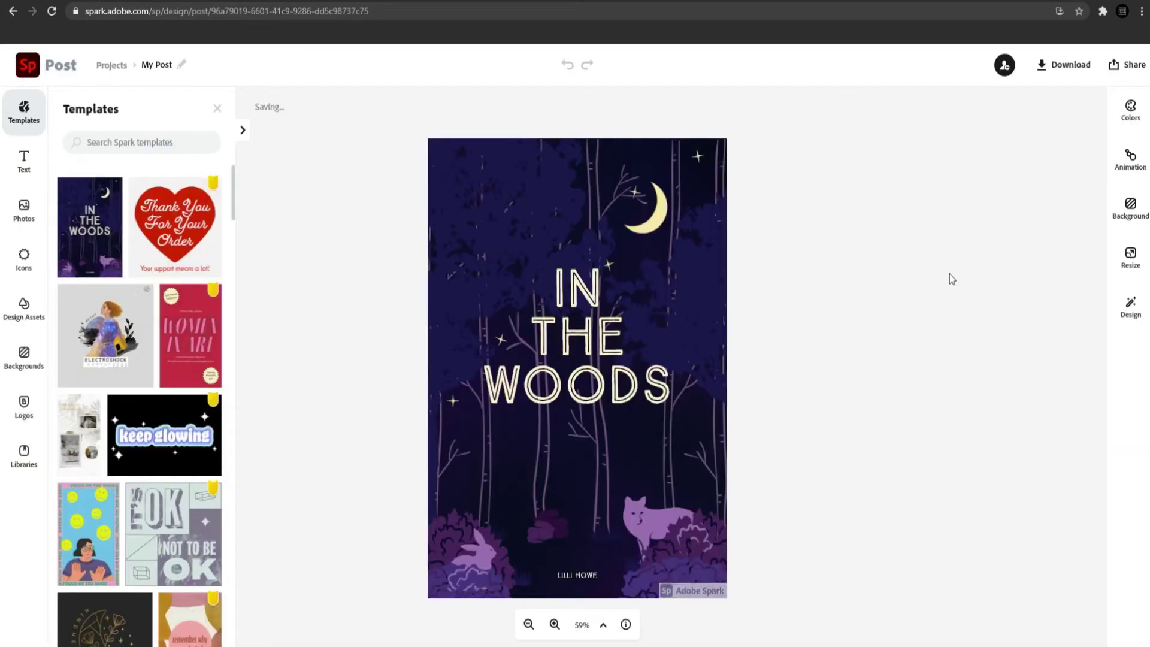
Replace the IN THE WOODS title with 'CASH INVESTOR' split over two lines
click(585, 345)
click(585, 346)
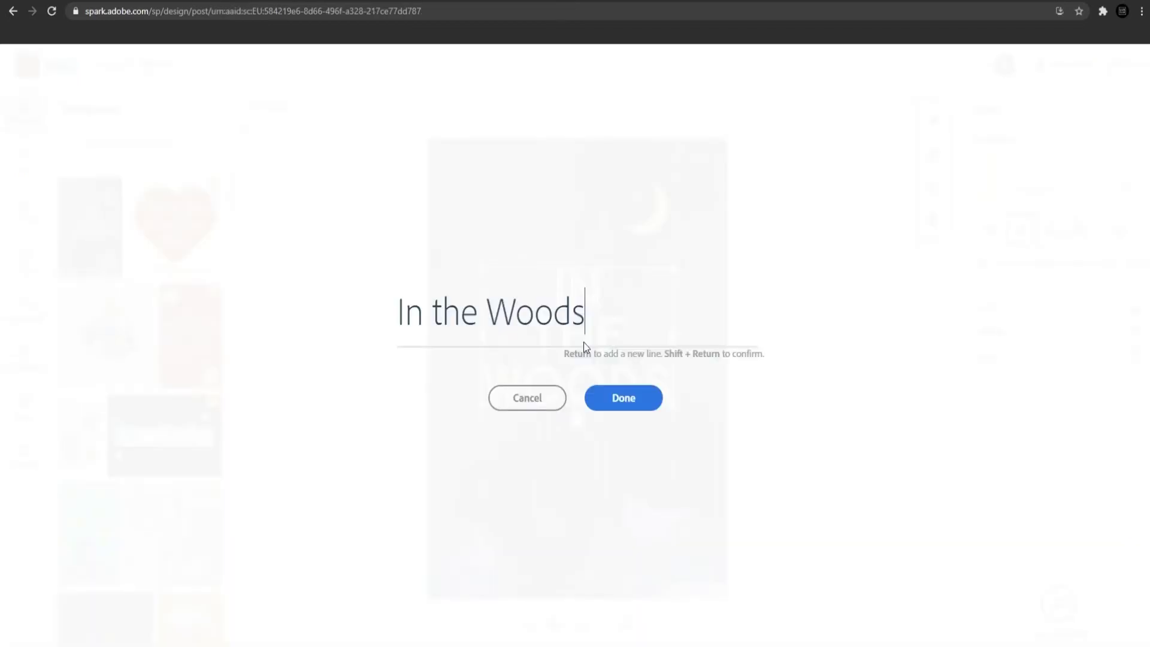
key(ctrl+a)
text(CashInvestor)
click(465, 311)
key(Return)
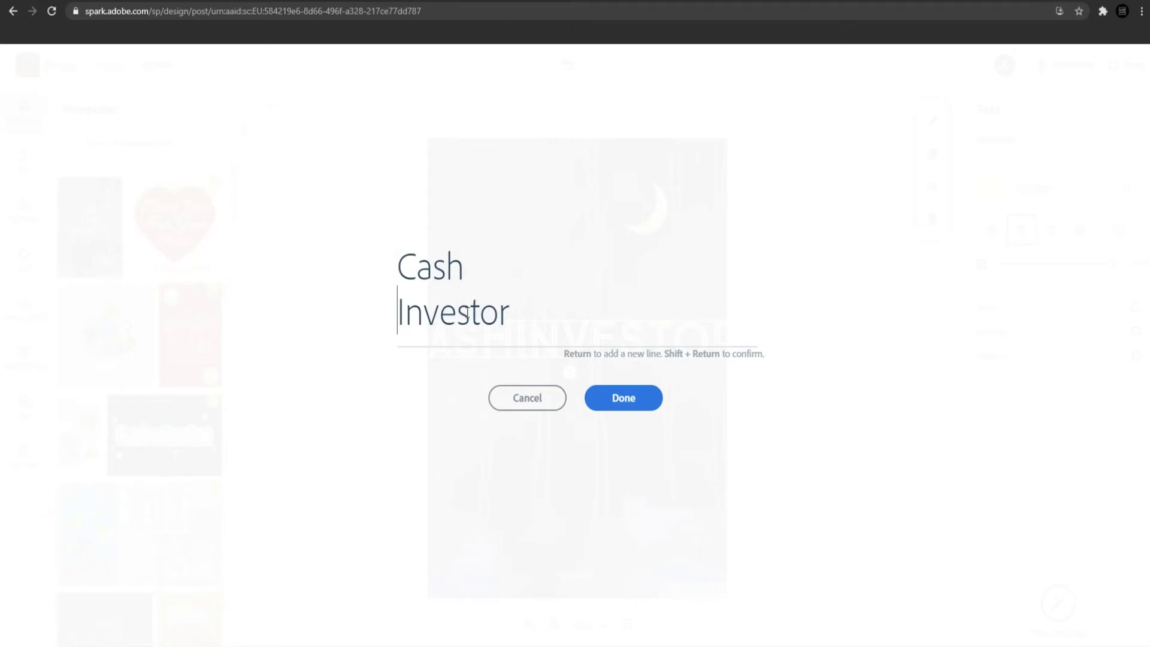
click(623, 400)
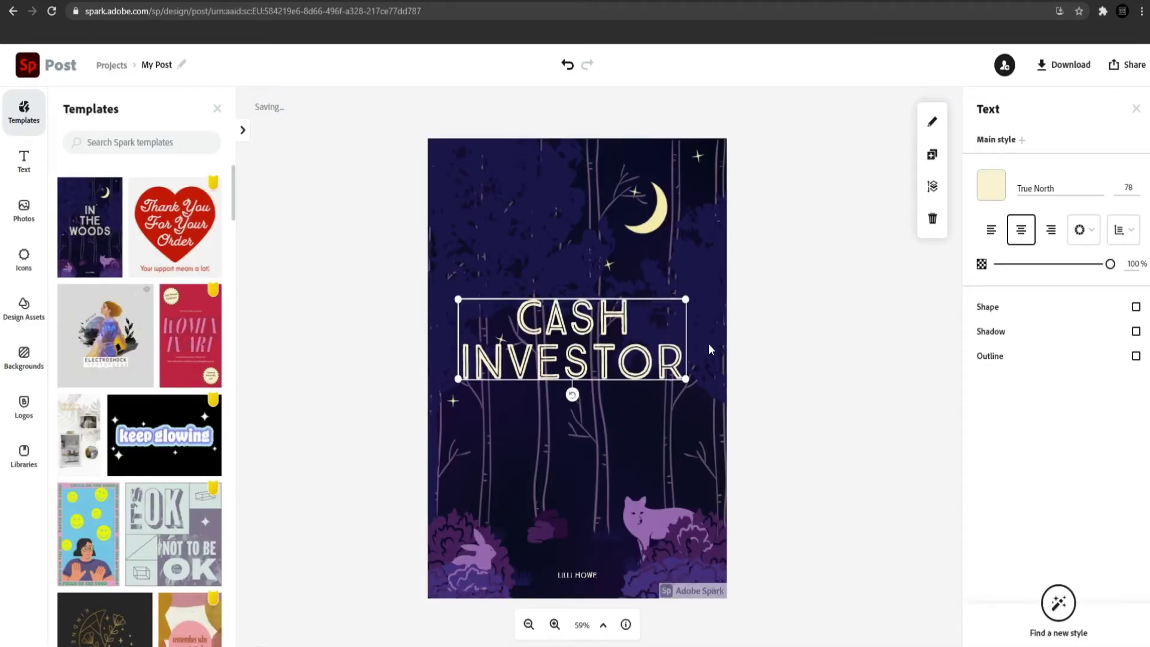
click(864, 275)
Start a new post from the Electroshock template and select its full-canvas element
click(131, 366)
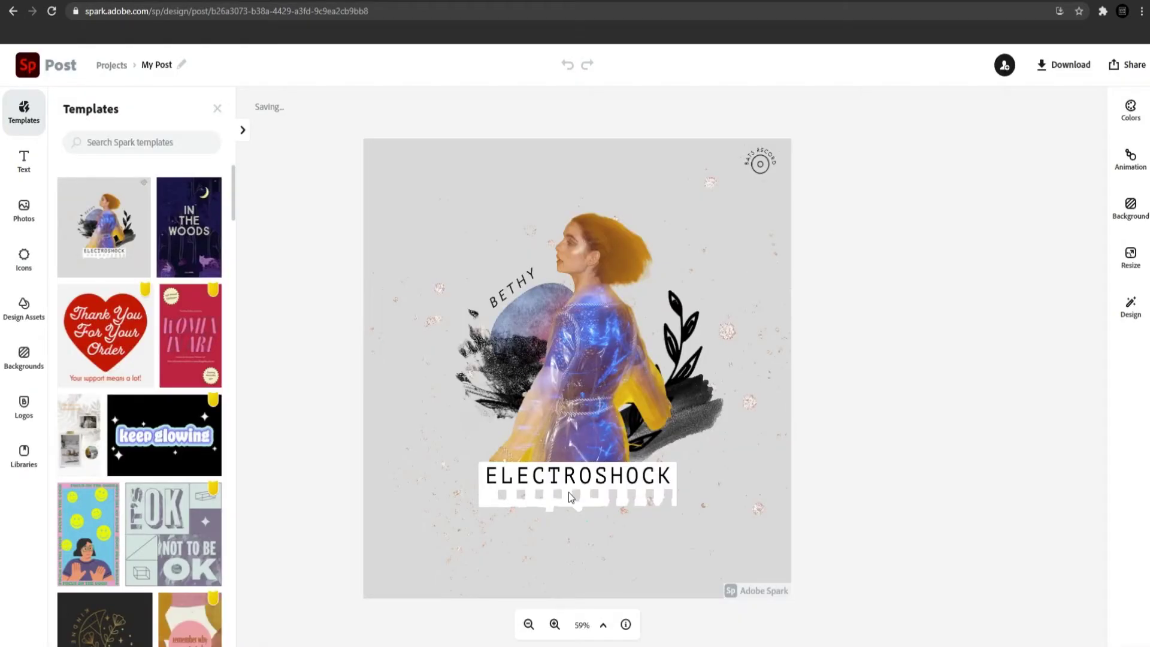
click(569, 491)
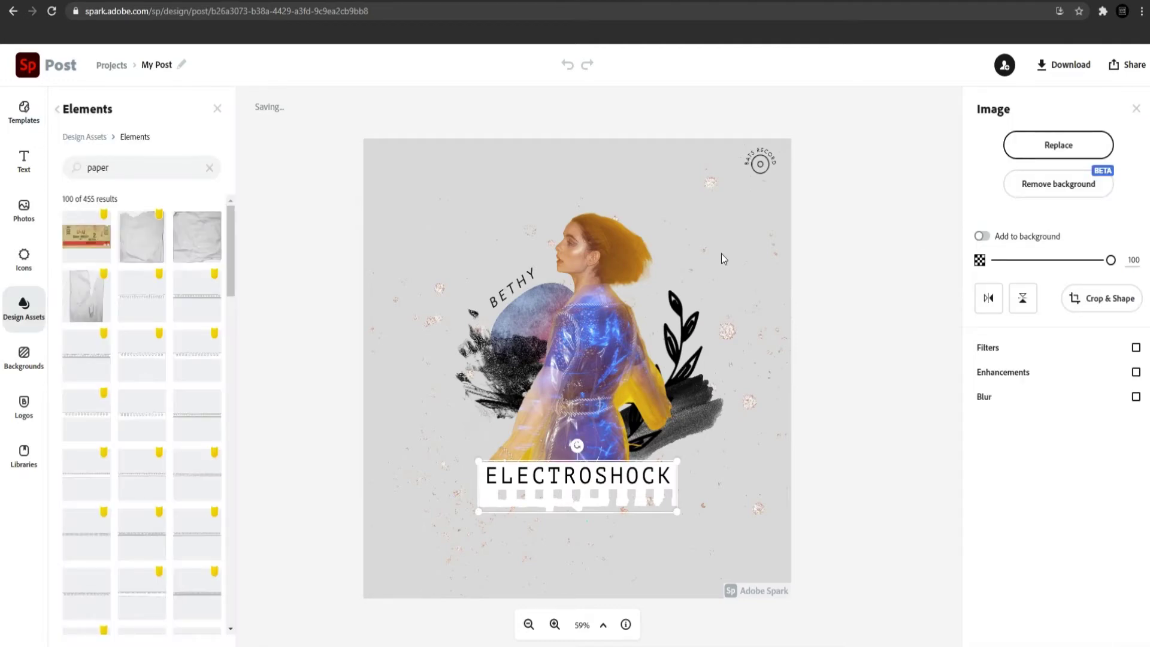
click(722, 255)
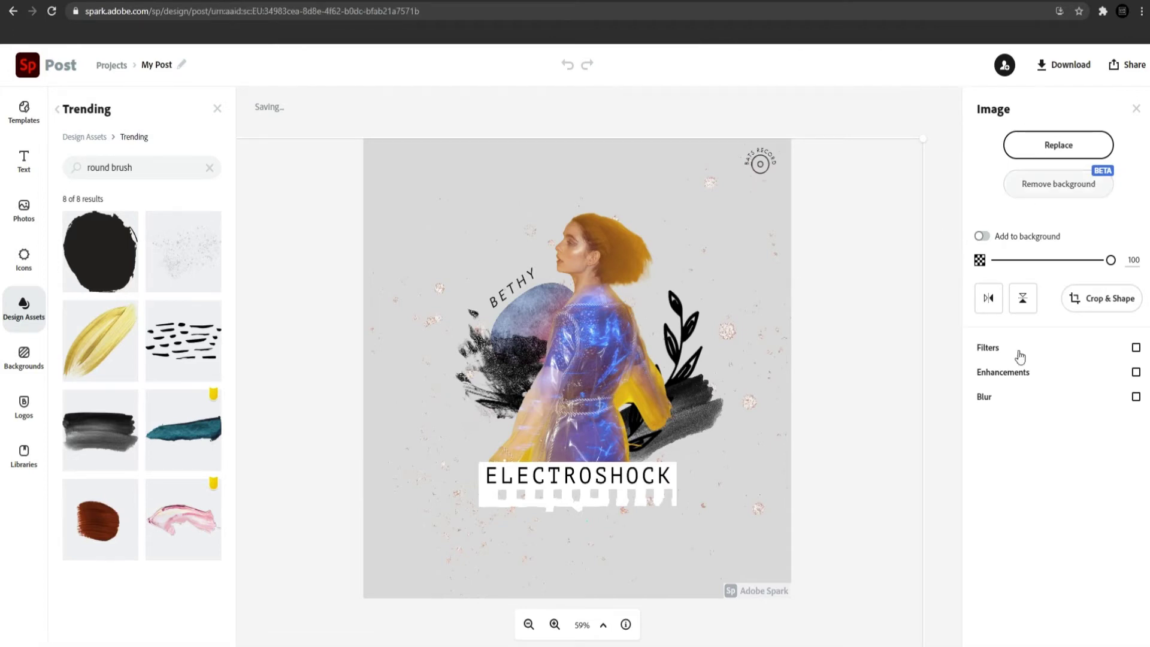
Apply a golden photorealistic background and show the PNG, JPG and PDF download options
click(24, 358)
click(95, 490)
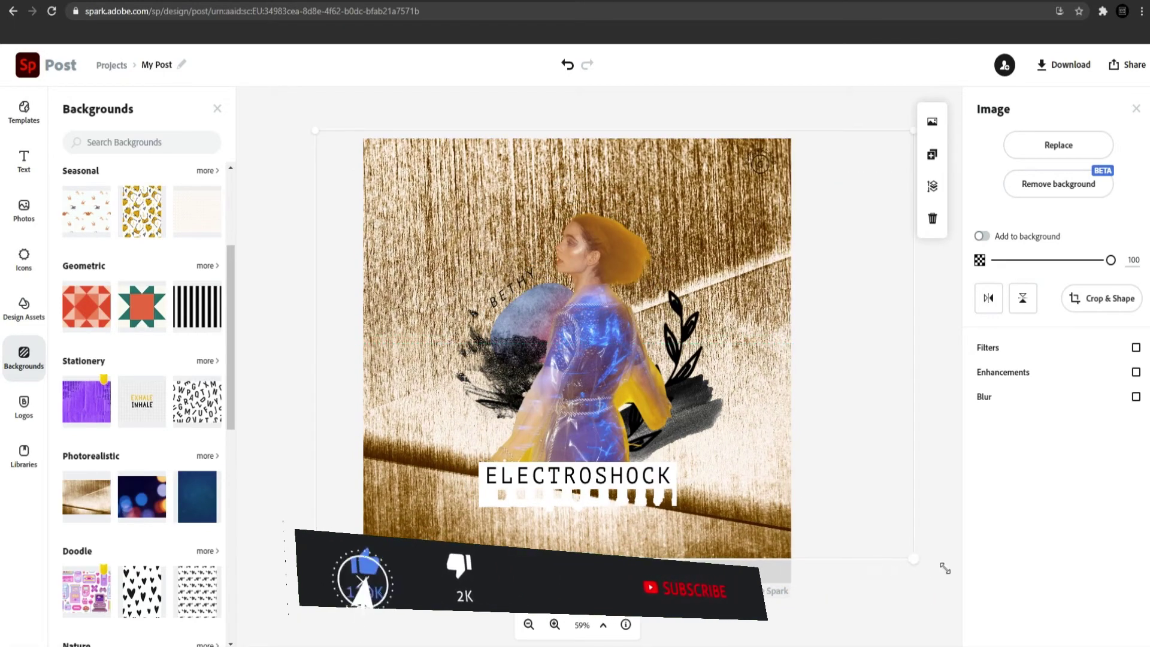
click(806, 98)
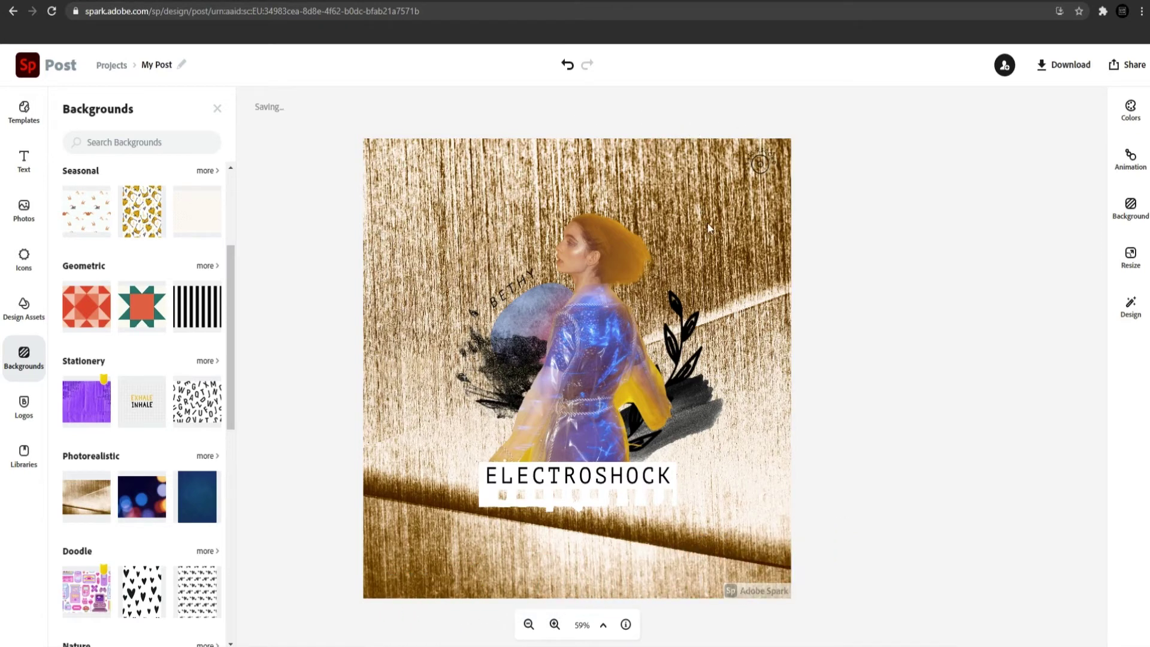
click(1061, 66)
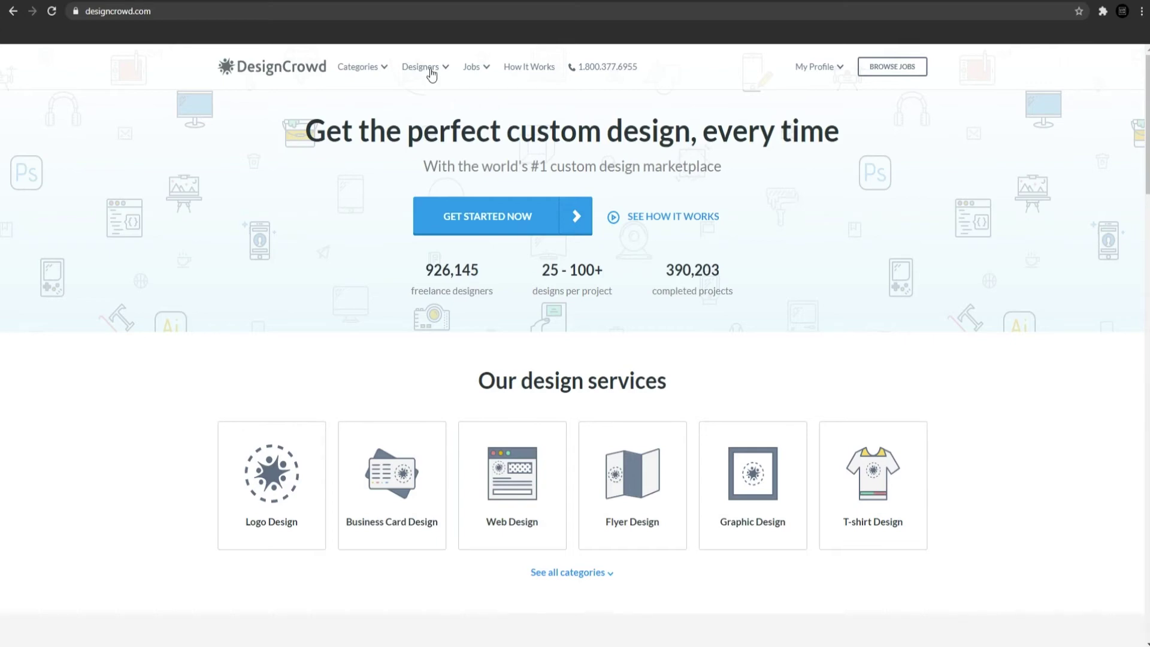
Show the Designers menu listing Logo, Graphic and Web Designers by type, country and city
mouse_move(431, 74)
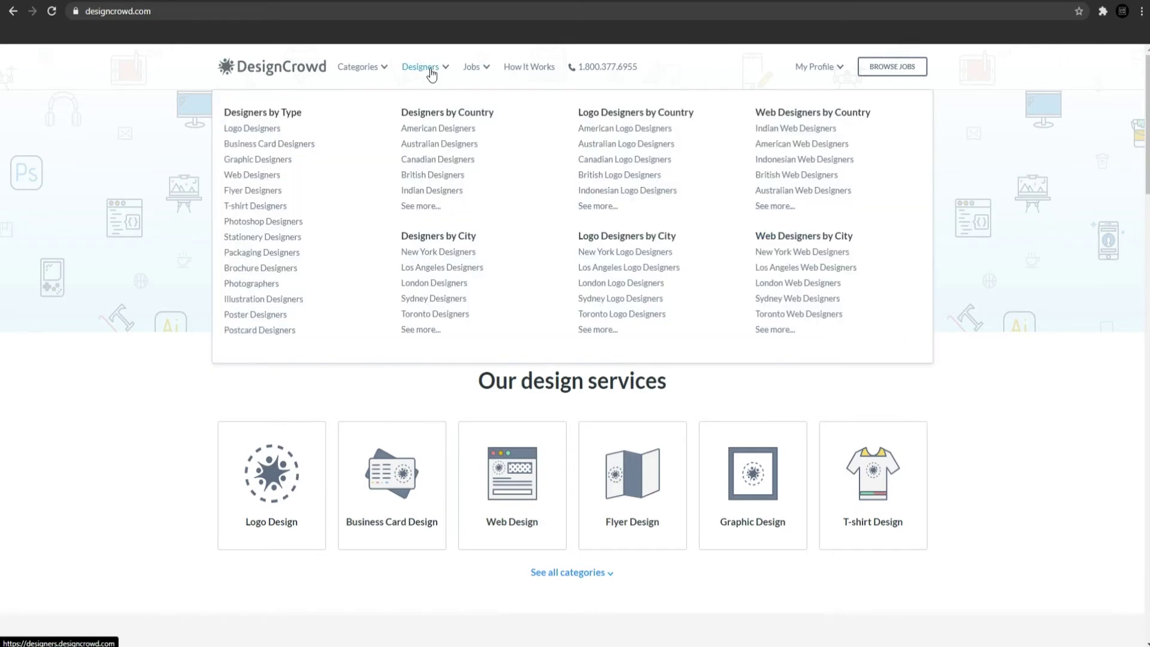
Browse the Freelance Graphic Designers listing, then switch to Freelance Logo Designers
click(272, 159)
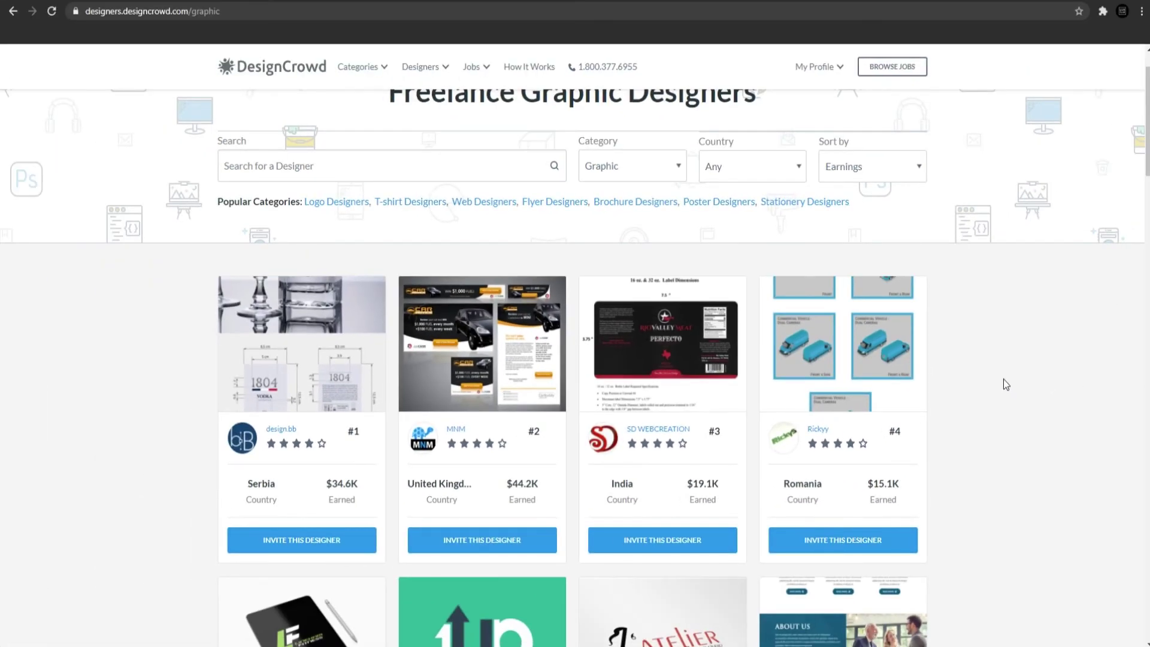
scroll(1004, 379, up, 1)
scroll(1004, 379, down, 2)
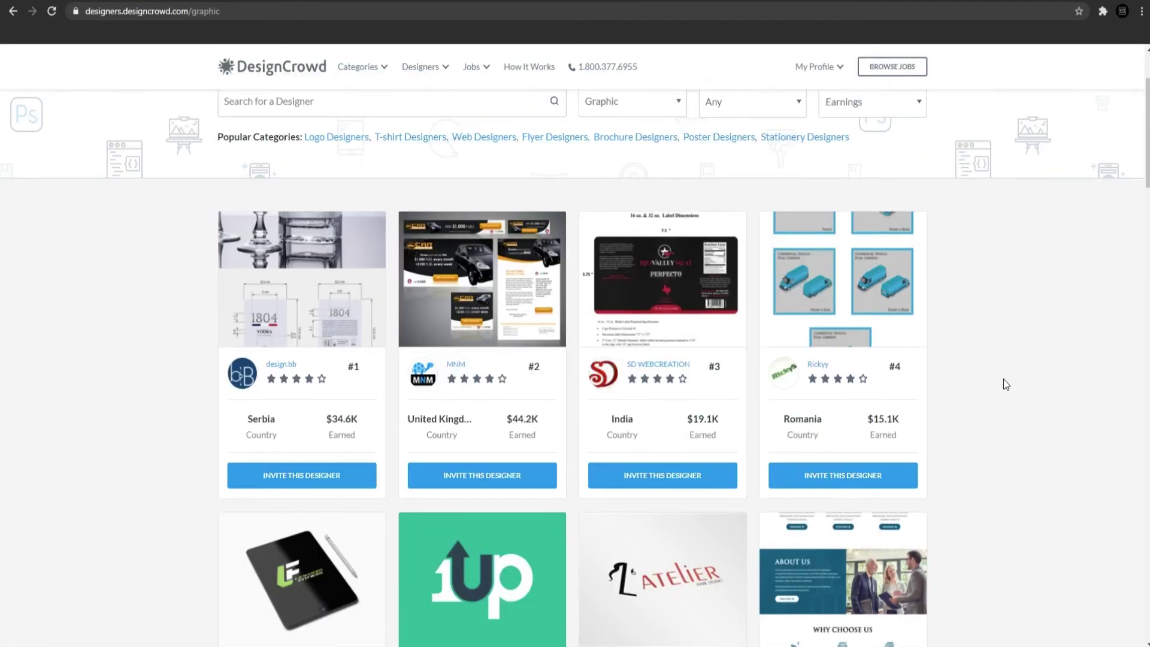
scroll(1000, 383, up, 2)
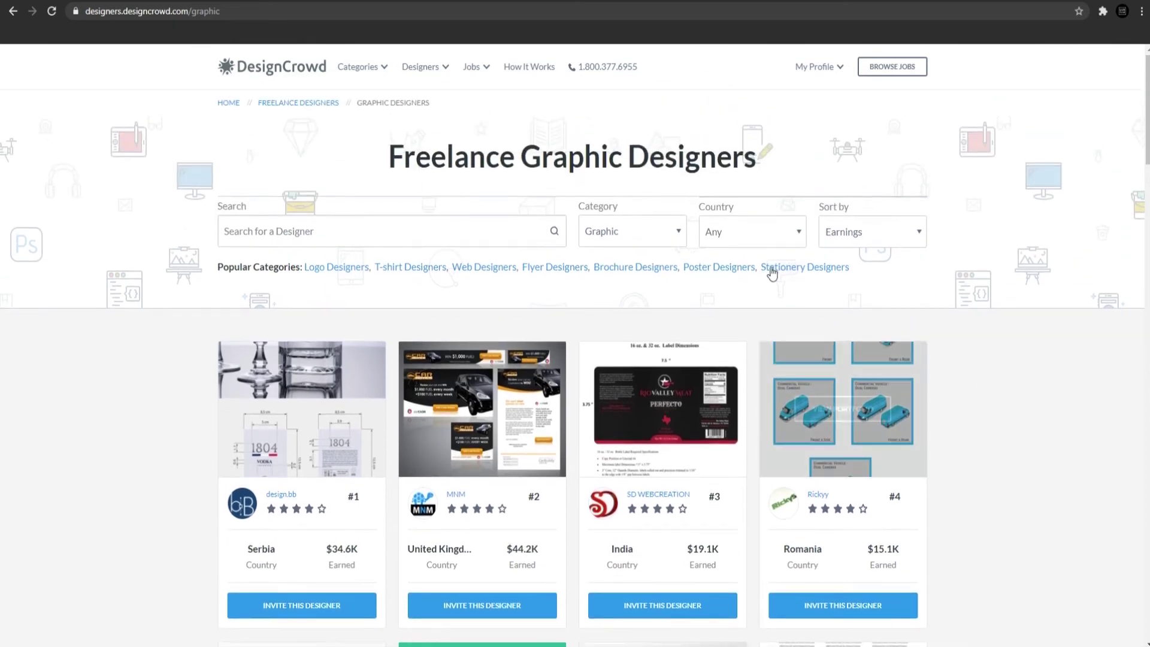
mouse_move(429, 71)
click(260, 135)
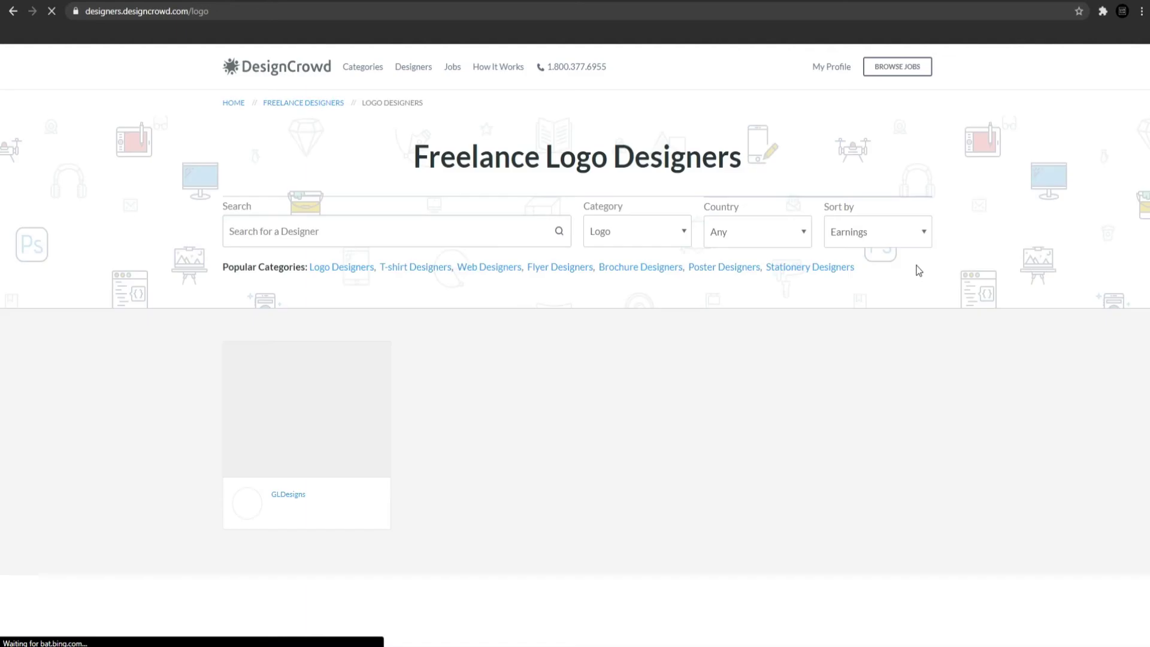
Scroll the top-earning Logo Designers cards, then show the Jobs menu categories
scroll(921, 264, down, 2)
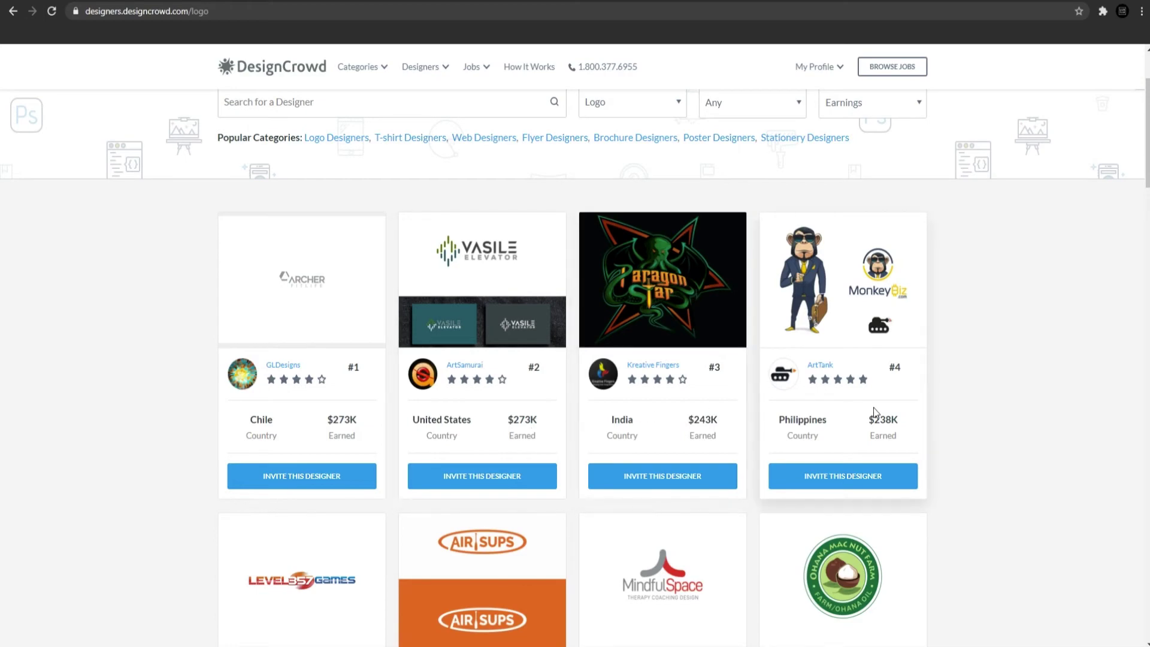
scroll(849, 390, down, 1)
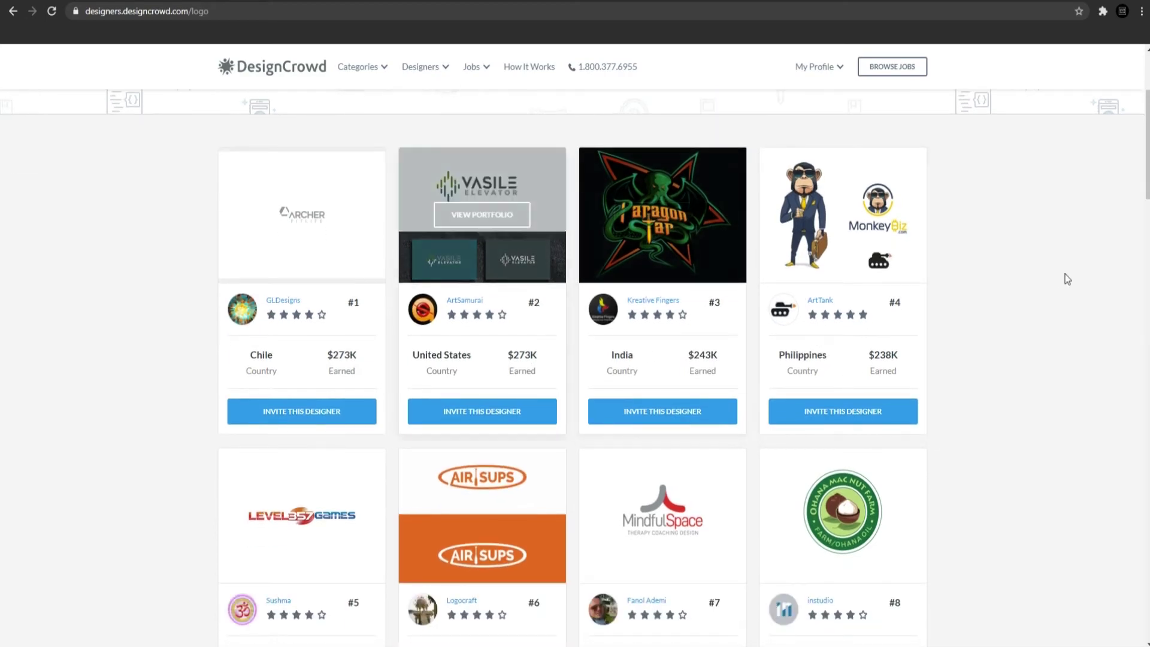
scroll(1059, 282, up, 2)
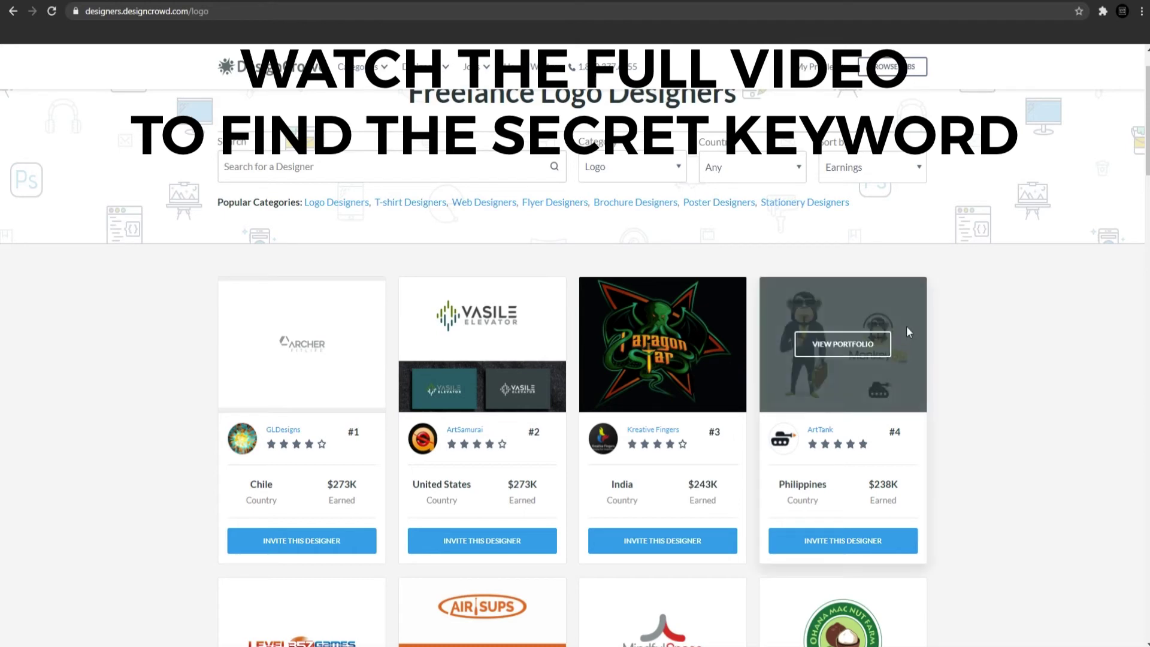
mouse_move(478, 77)
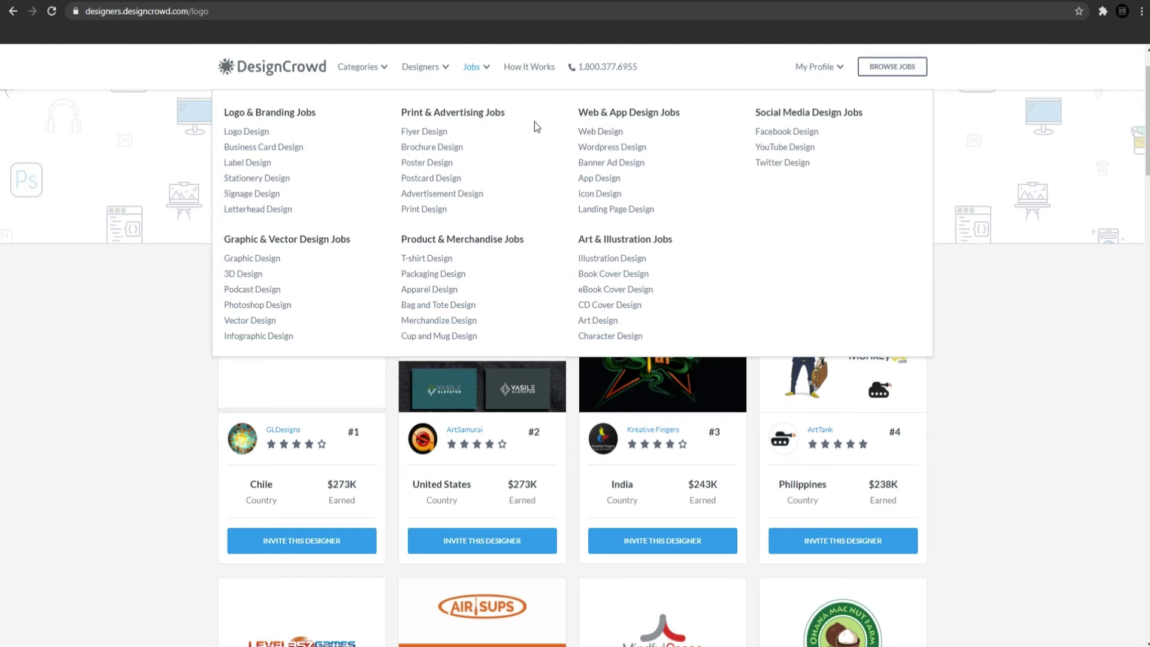
View the open Brochure Design jobs, then the two open Postcard Design jobs
click(452, 147)
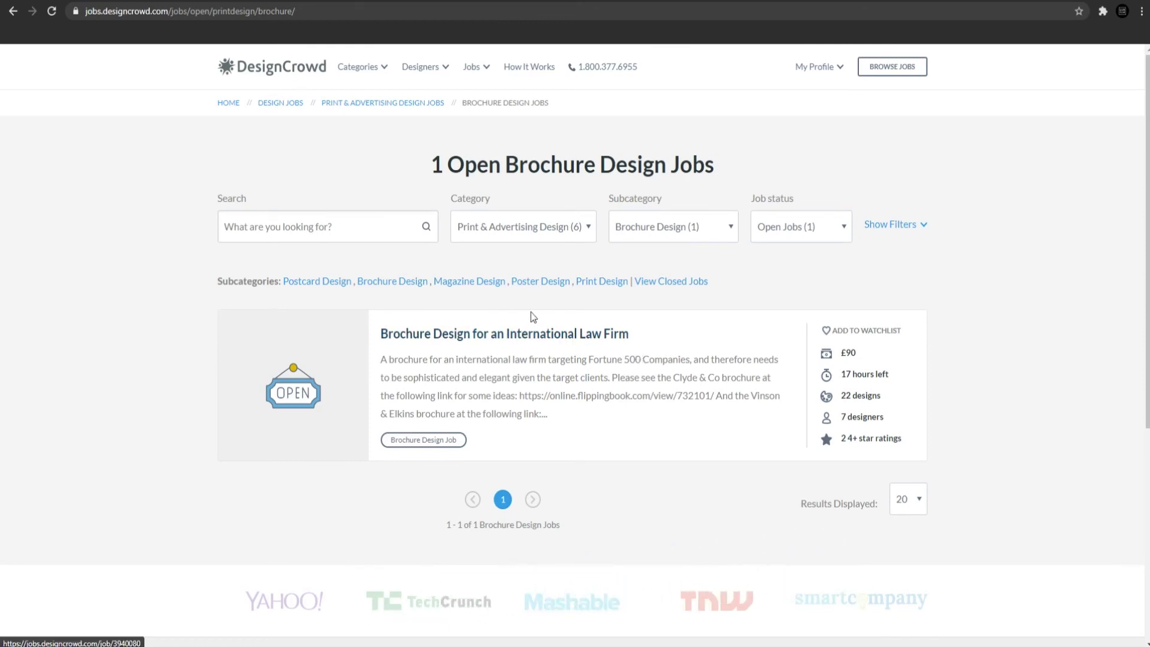
mouse_move(471, 69)
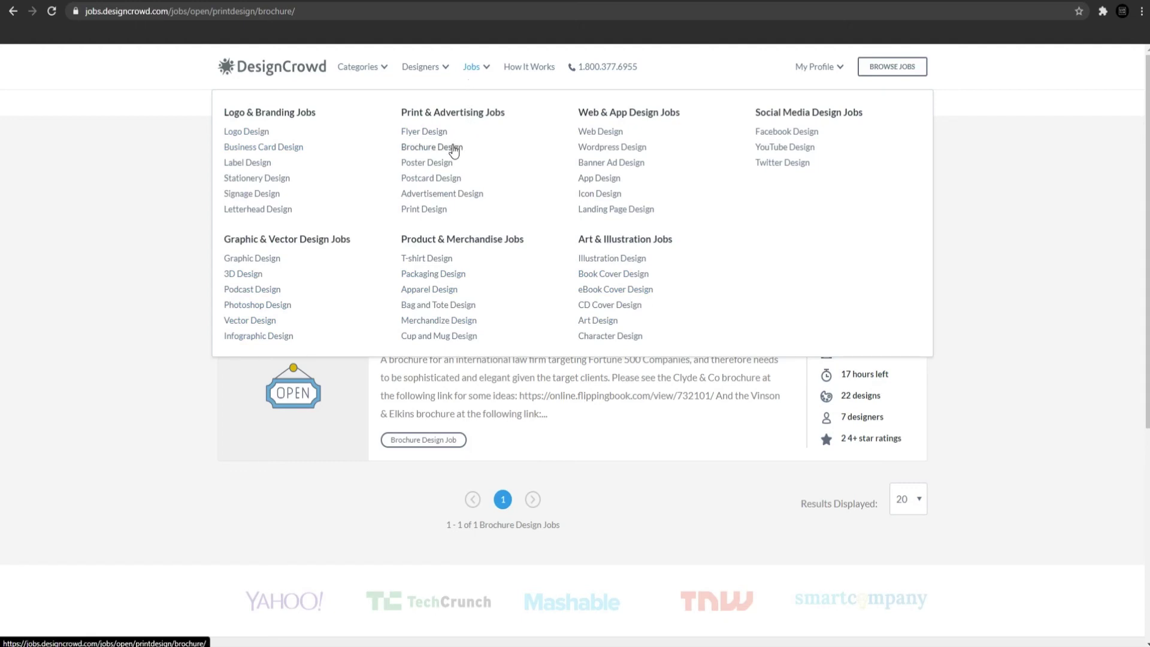
click(444, 179)
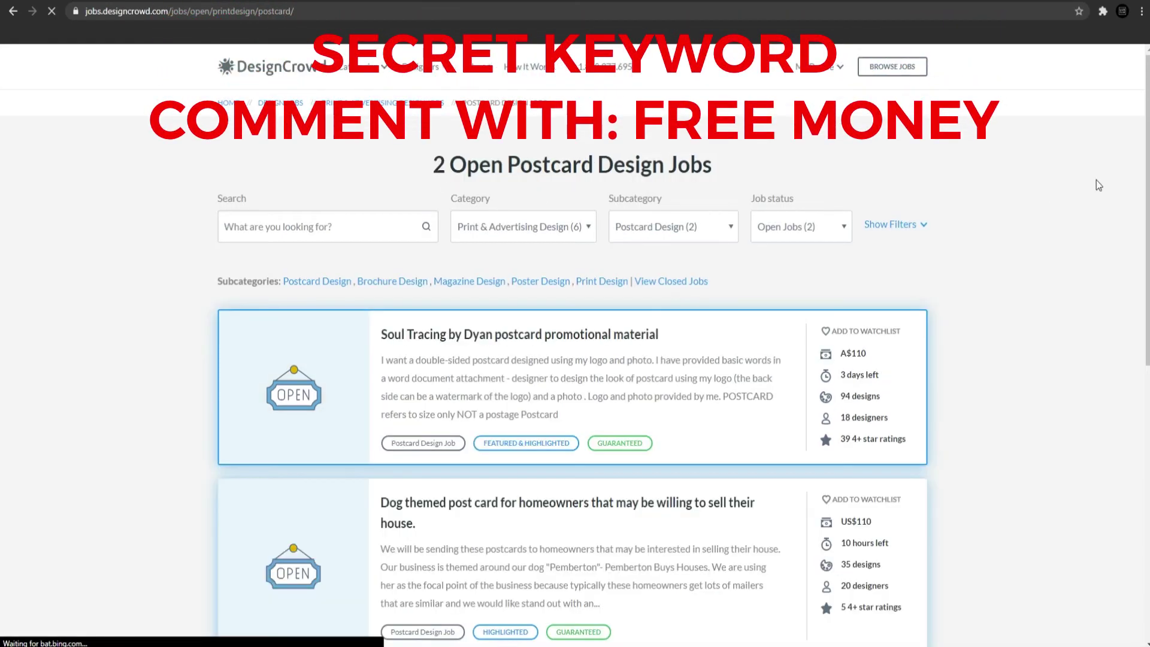
scroll(990, 202, down, 2)
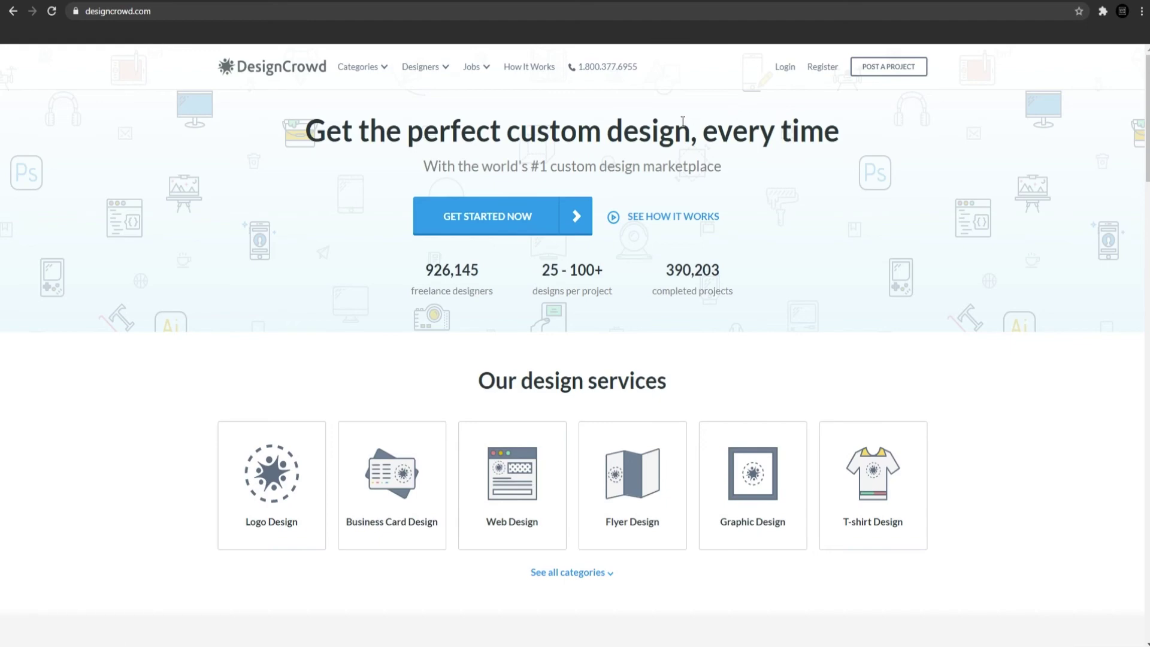
Open the Soul Tracing postcard job brief with its A$110 prize and 94 designs
click(521, 214)
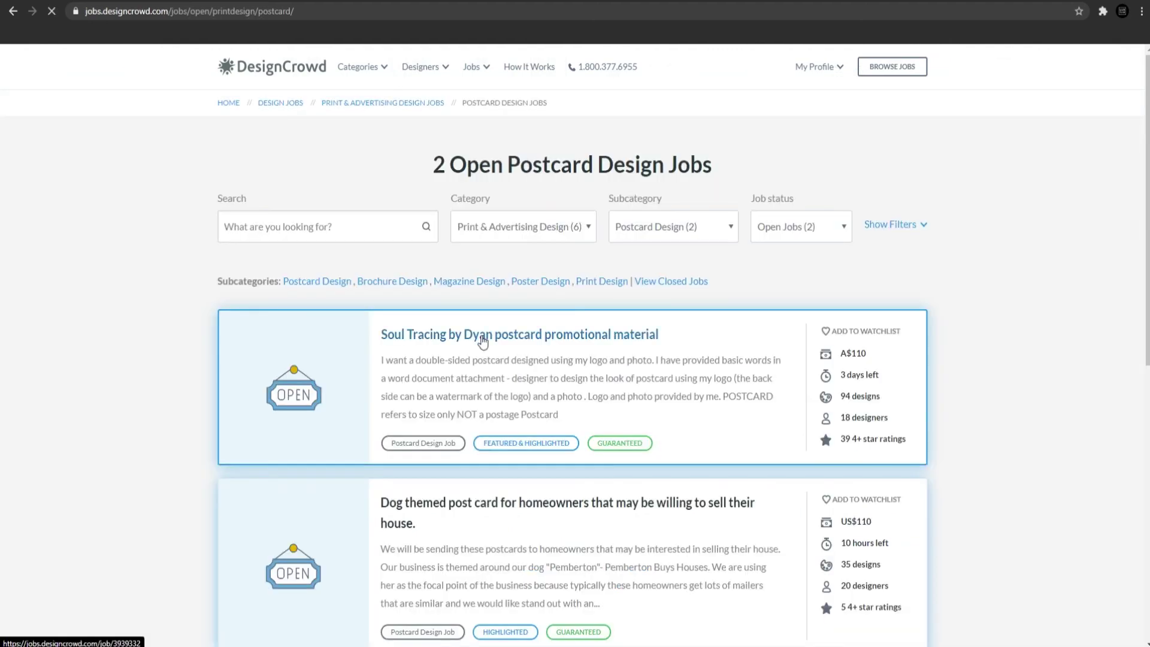
click(479, 335)
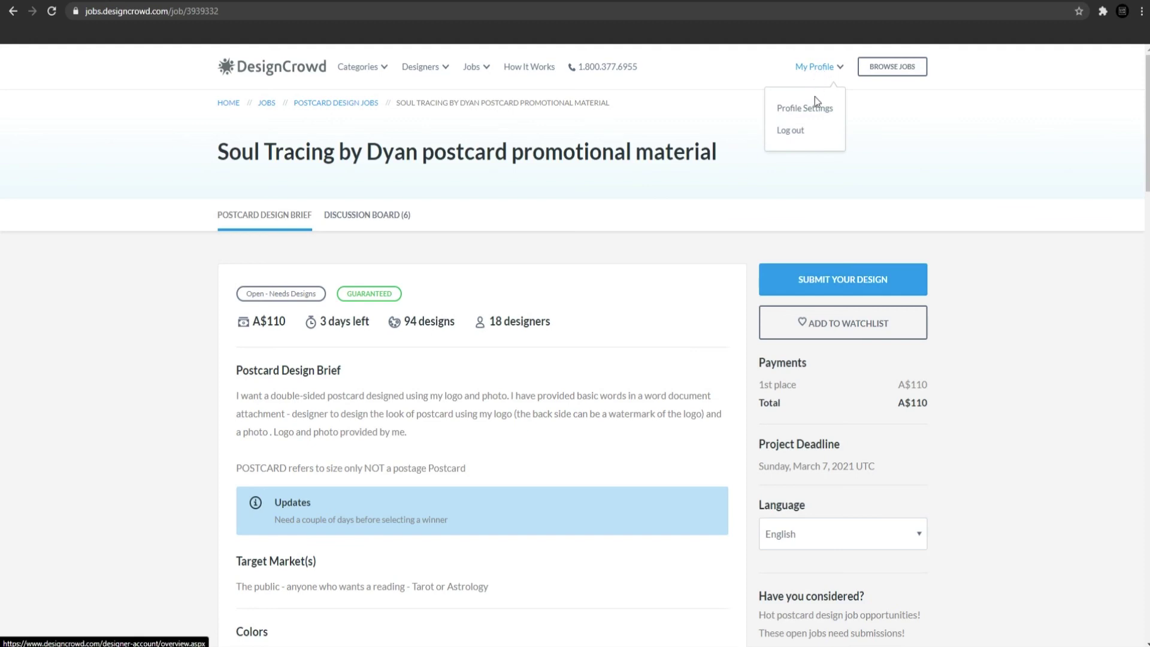
Go from Profile Settings to the Payouts page showing PayPal as the payout method
click(813, 109)
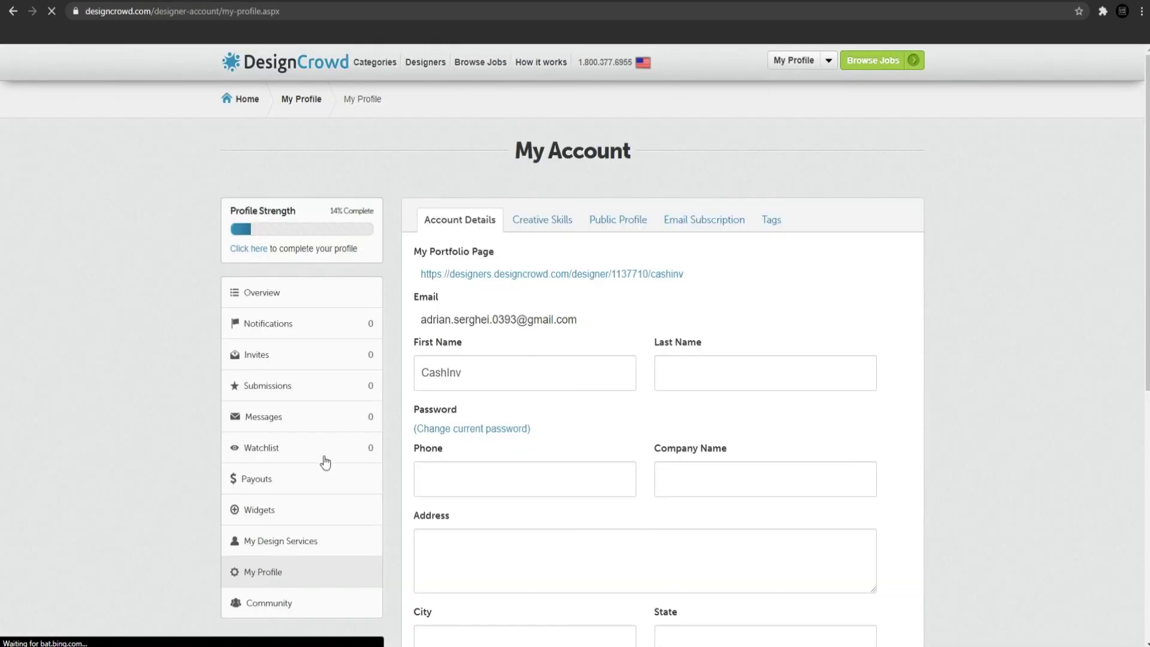
click(308, 478)
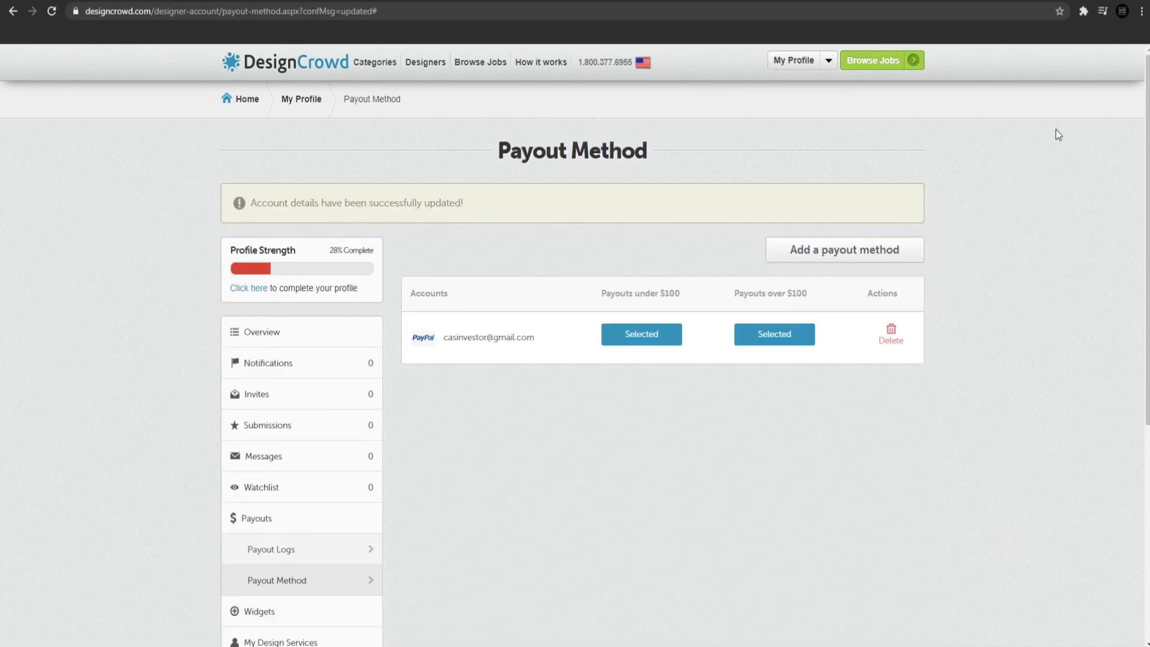